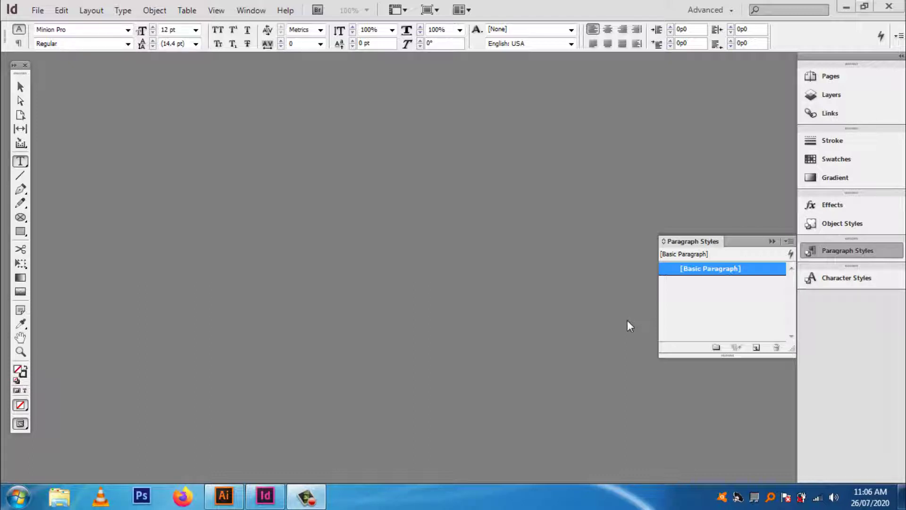
Start a new print document and set its page width to 5.5 inch and its height to 8.5 inch
click(38, 12)
mouse_move(55, 26)
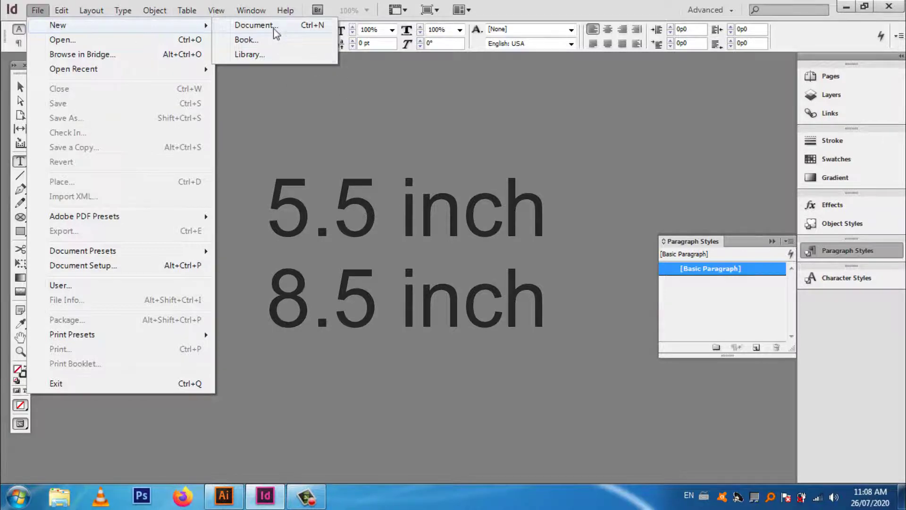
click(276, 33)
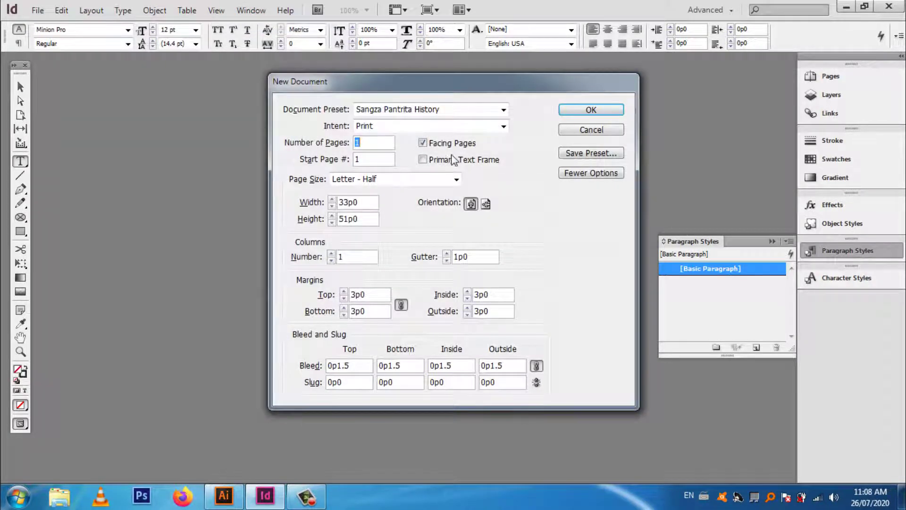
click(374, 147)
click(365, 160)
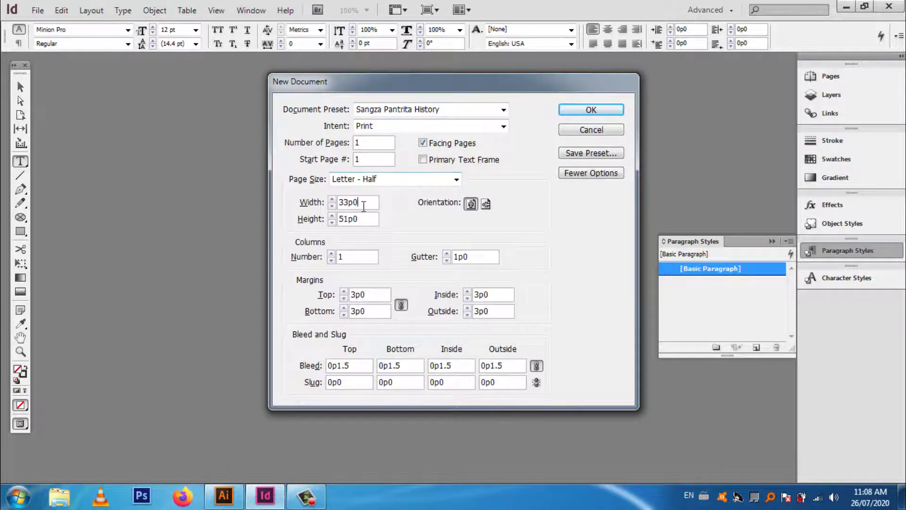
drag(363, 204, 321, 204)
text(5.5)
text(inch)
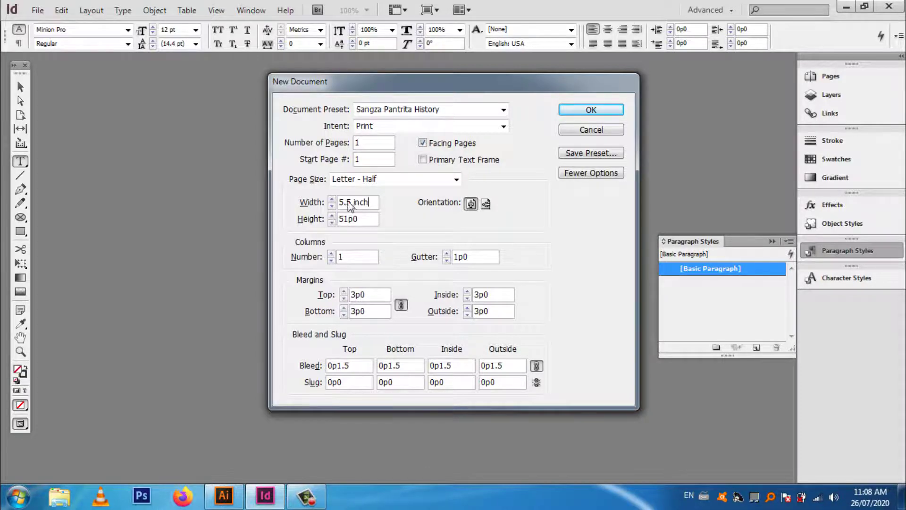
key(Tab)
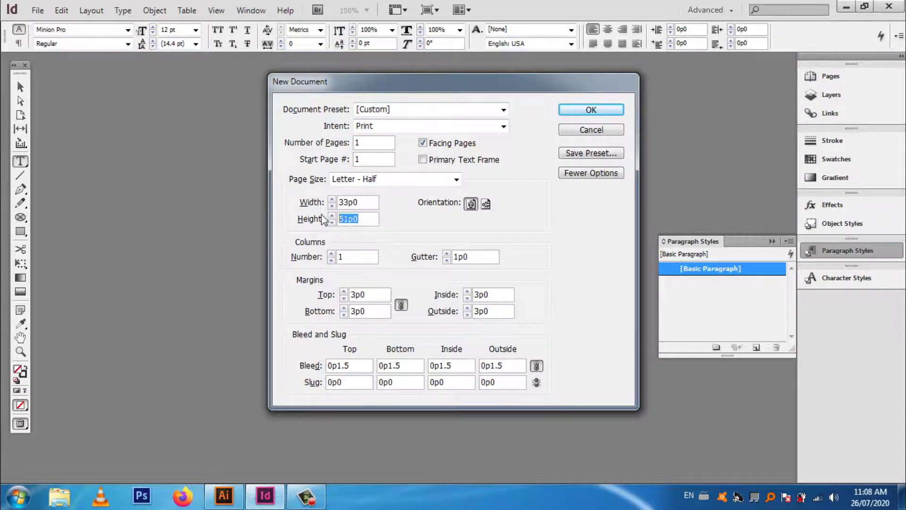
text(8.5 inch)
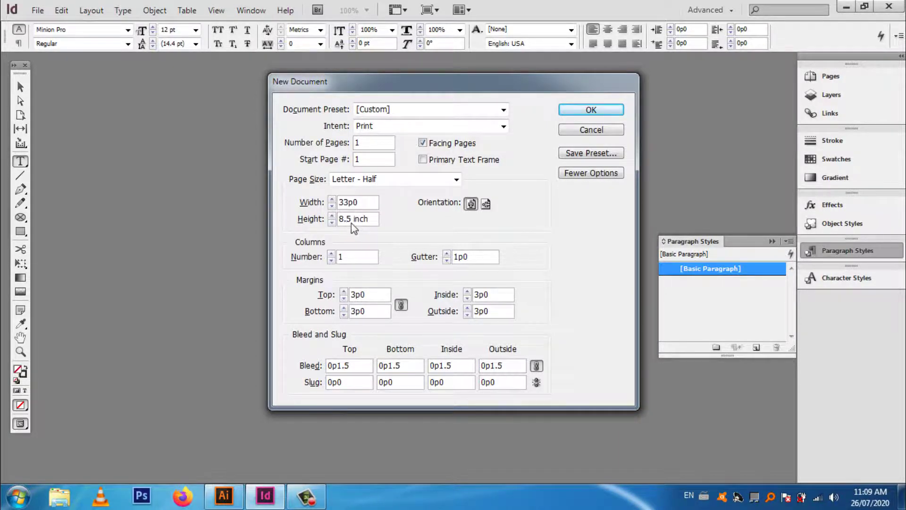
drag(351, 219, 354, 220)
click(364, 223)
Unlink the new document's margin settings and increase the top margin slightly
click(348, 260)
click(400, 305)
click(344, 291)
click(344, 292)
click(344, 292)
click(343, 297)
click(343, 298)
click(343, 297)
click(343, 297)
click(344, 292)
click(343, 292)
click(344, 292)
click(344, 292)
Increase the bottom margin slightly to match the top margin and create the document
click(344, 308)
click(343, 308)
click(344, 308)
click(343, 308)
click(344, 308)
click(585, 116)
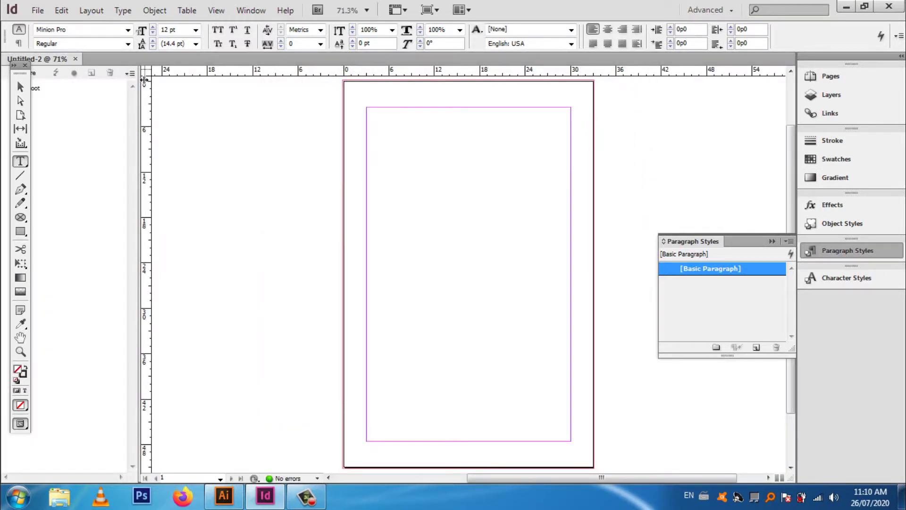
Collapse the Structure pane beside the page to widen the layout area
drag(144, 80, 63, 91)
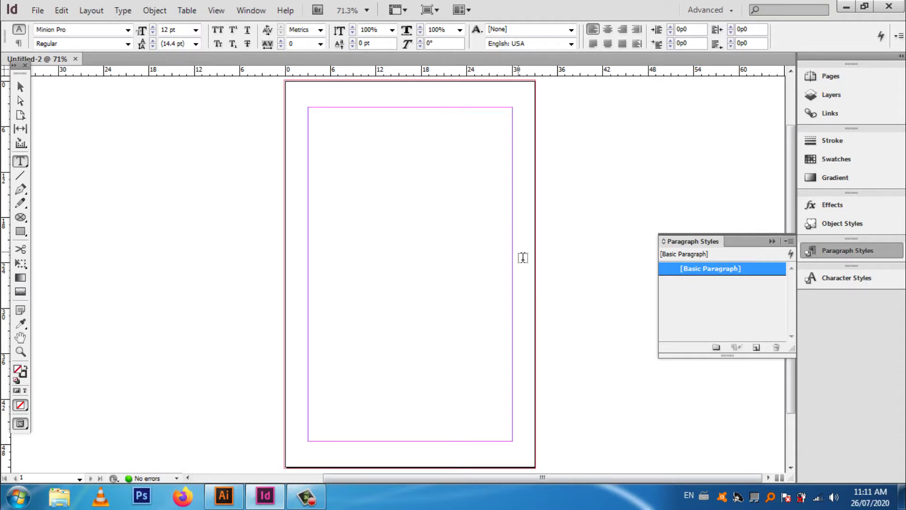
click(306, 495)
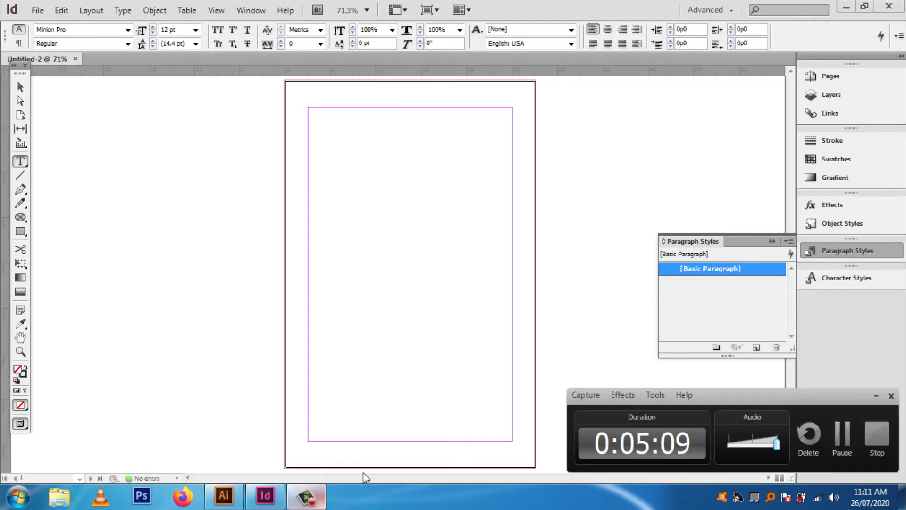